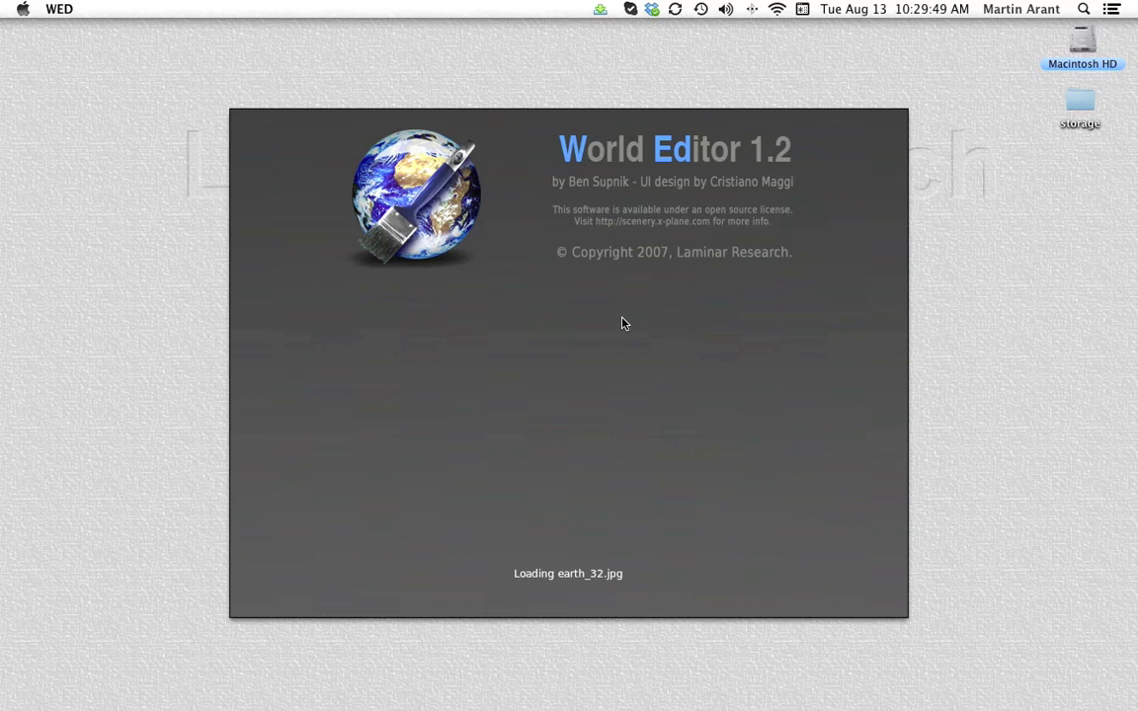
Add a new scenery package and rename its Untitled 1 entry to KOJC.
{"action": "left_click", "coordinate": [473, 572]}
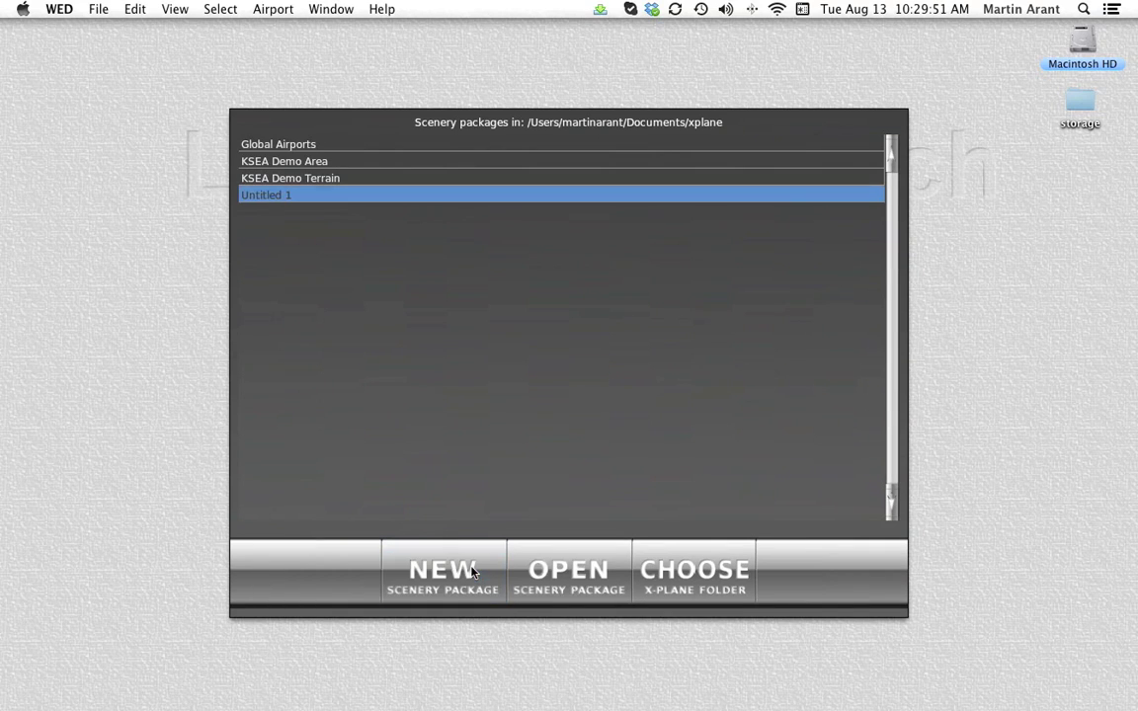
{"action": "double_click", "coordinate": [338, 195]}
{"action": "type", "text": "KOJC"}
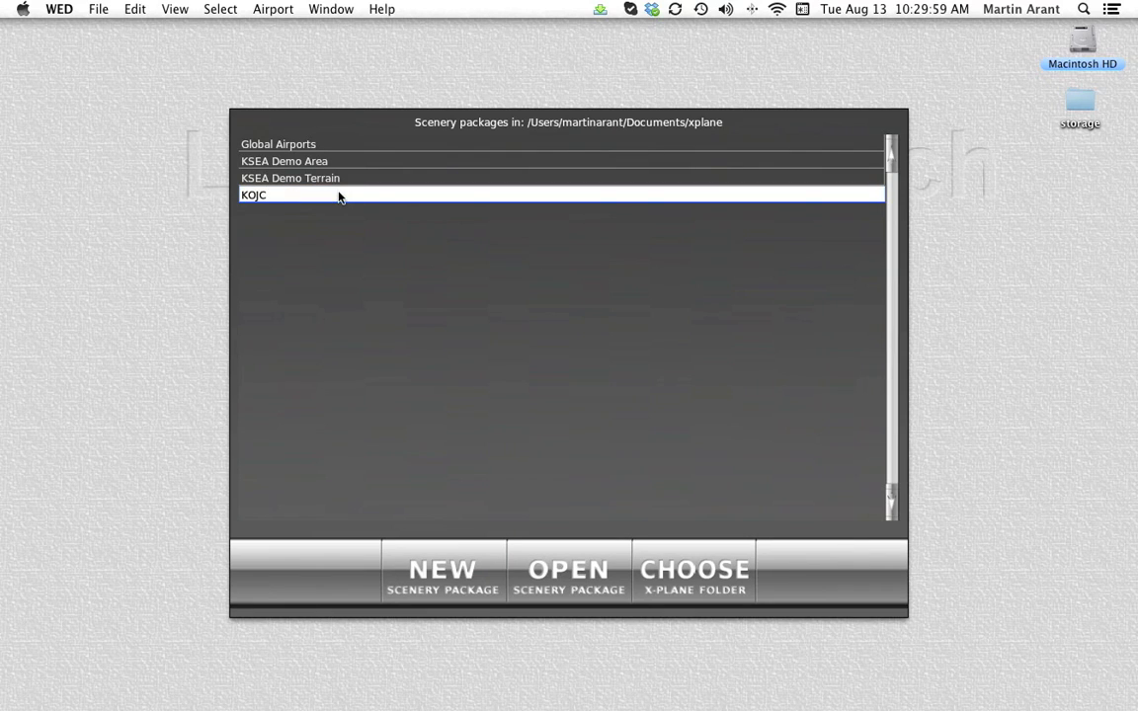
{"action": "key", "text": "Return"}
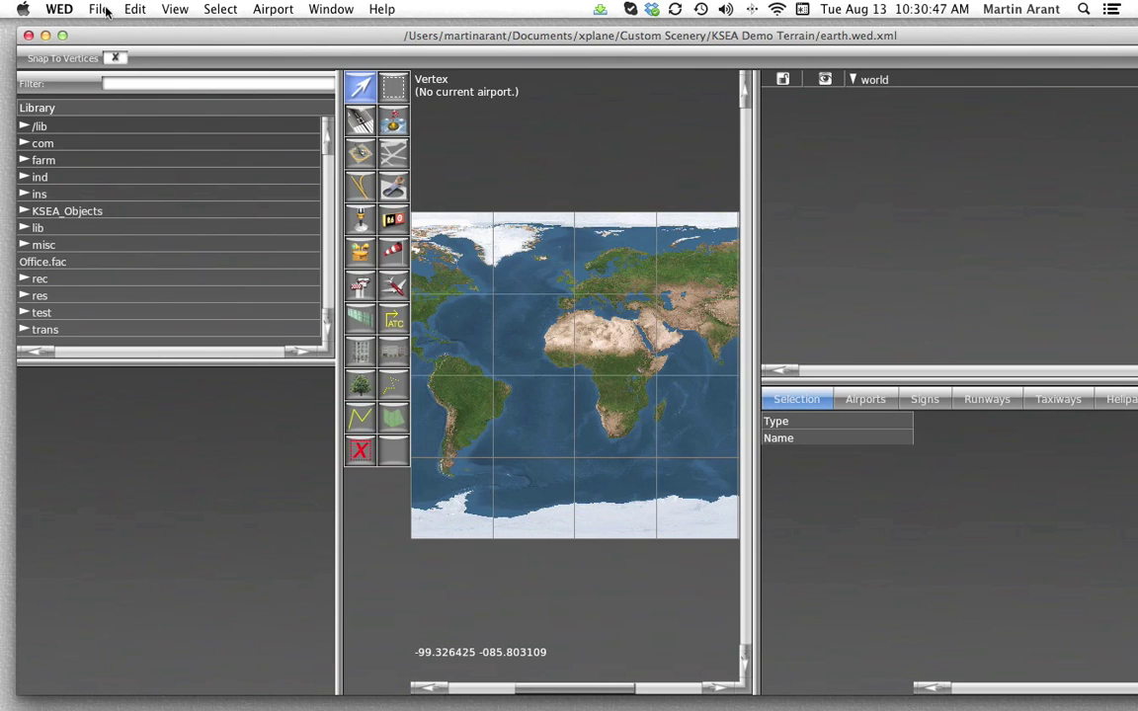
Begin the apt.dat import from the File menu and expand the xplane folder.
{"action": "left_click", "coordinate": [88, 12]}
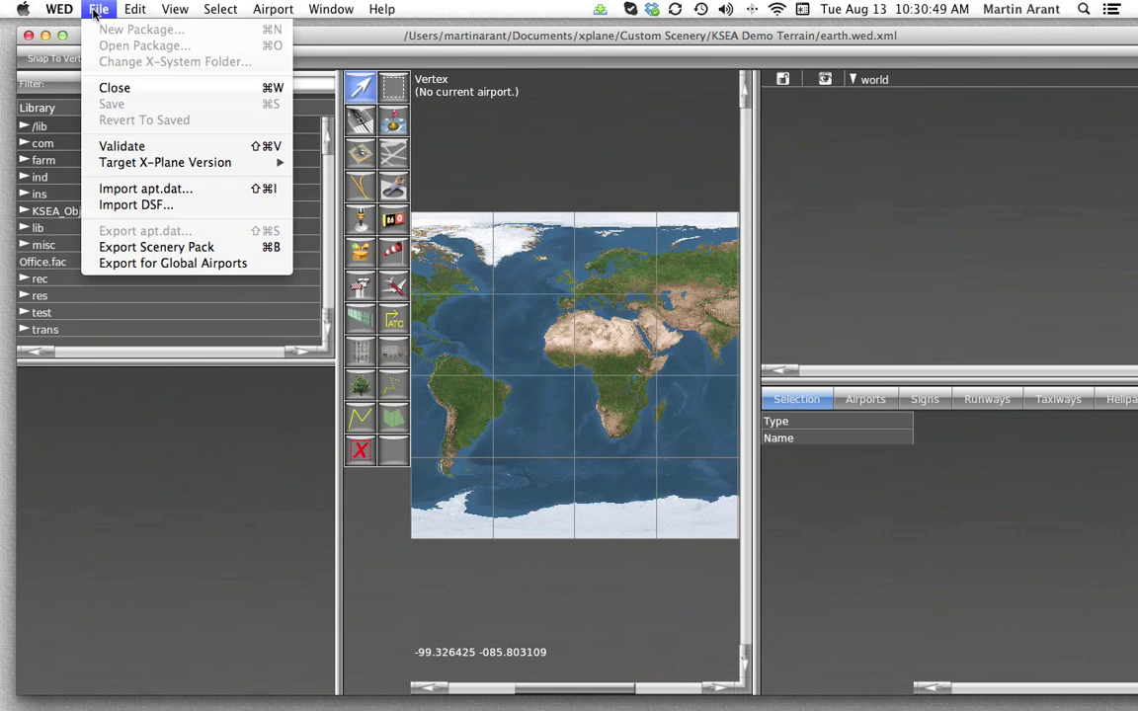
{"action": "left_click", "coordinate": [124, 189]}
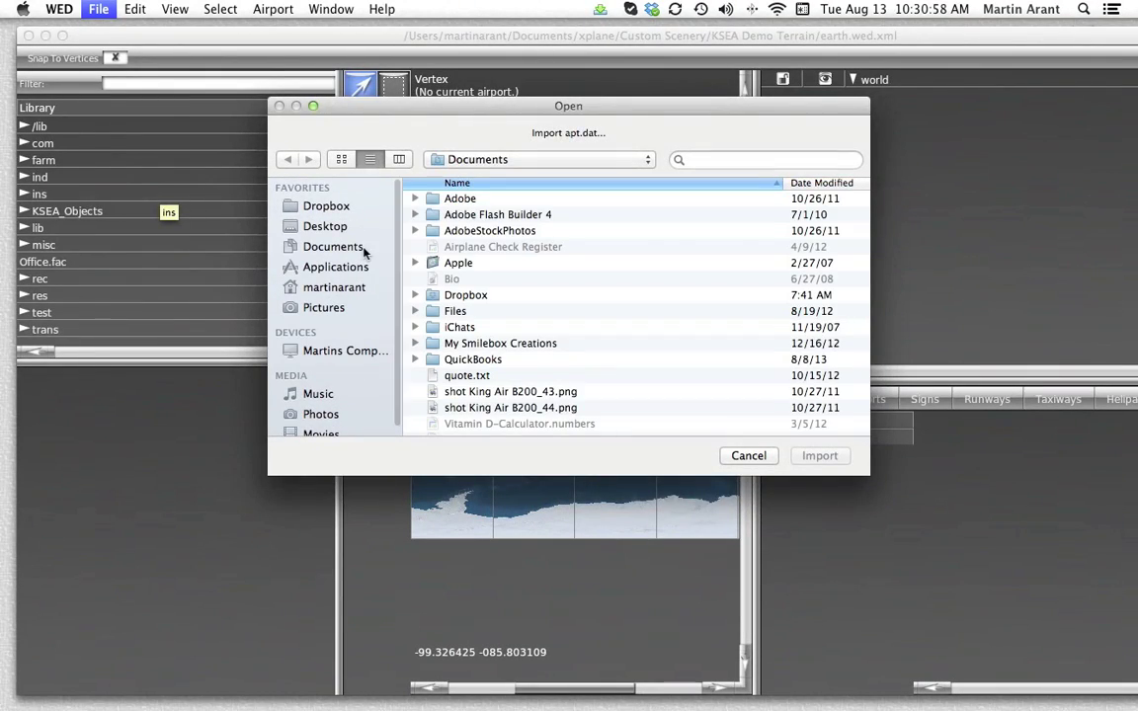
{"action": "key", "text": "x"}
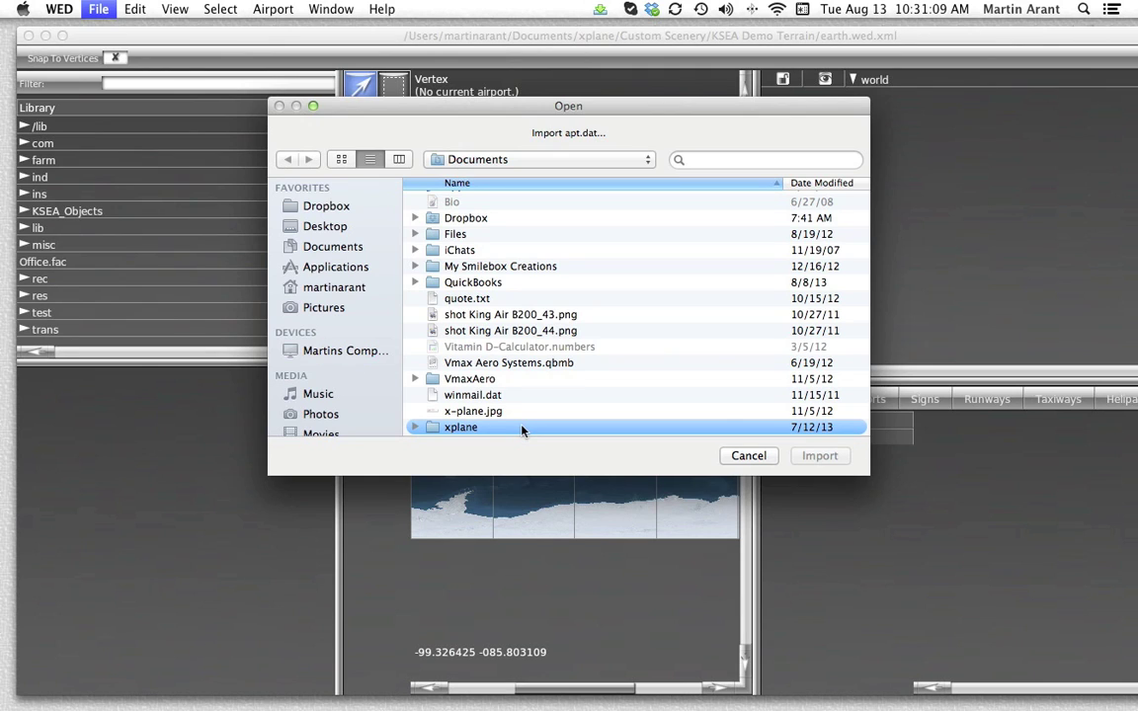
{"action": "left_click", "coordinate": [414, 427]}
{"action": "scroll", "coordinate": [419, 427], "scroll_direction": "down", "scroll_amount": 10}
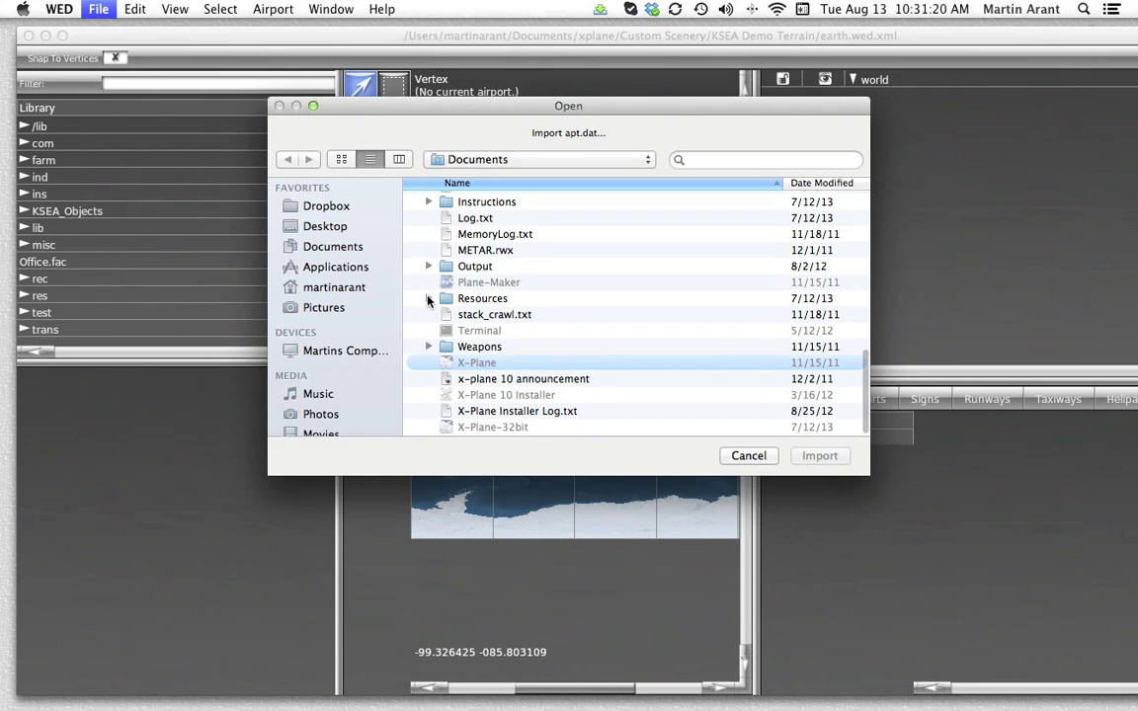
Browse Resources/default scenery/default apt dat/Earth nav data and import apt.dat.
{"action": "left_click", "coordinate": [429, 299]}
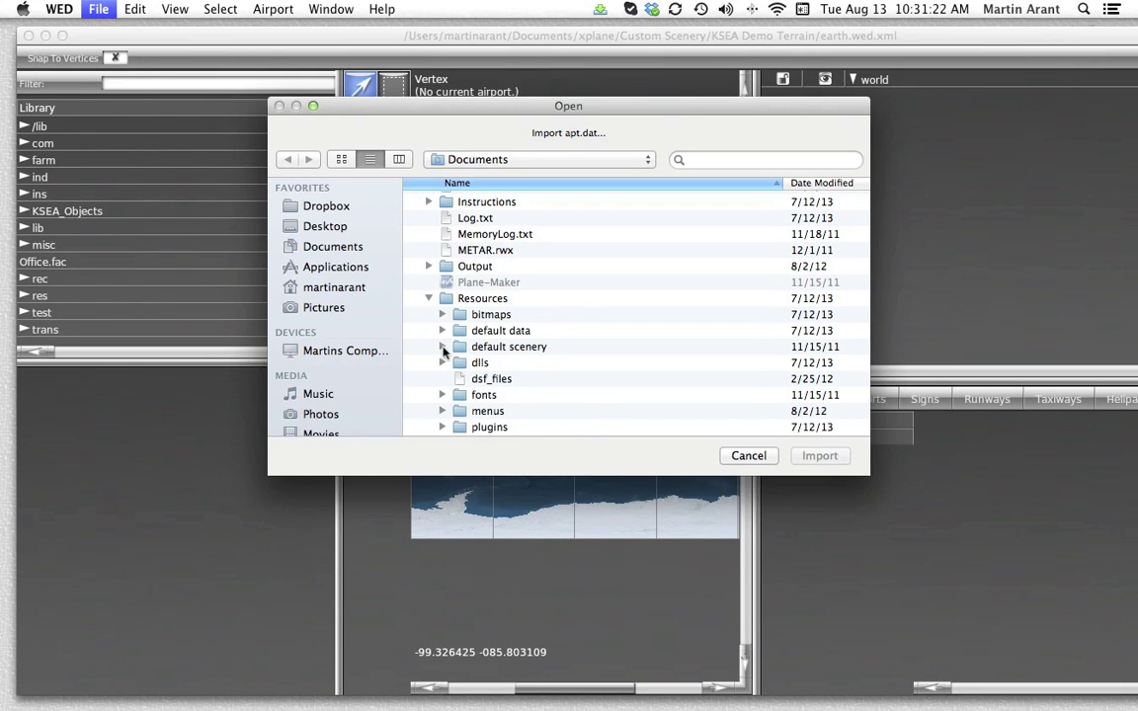
{"action": "left_click", "coordinate": [443, 346]}
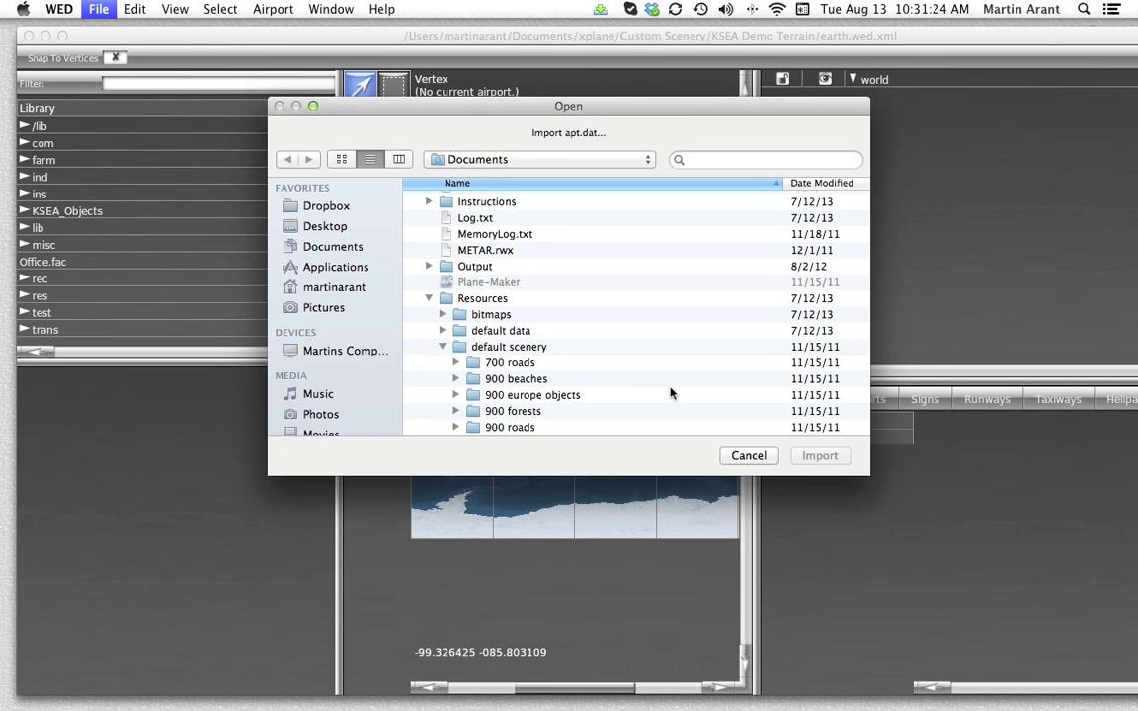
{"action": "scroll", "coordinate": [671, 390], "scroll_direction": "down", "scroll_amount": 5}
{"action": "scroll", "coordinate": [671, 392], "scroll_direction": "down", "scroll_amount": 3}
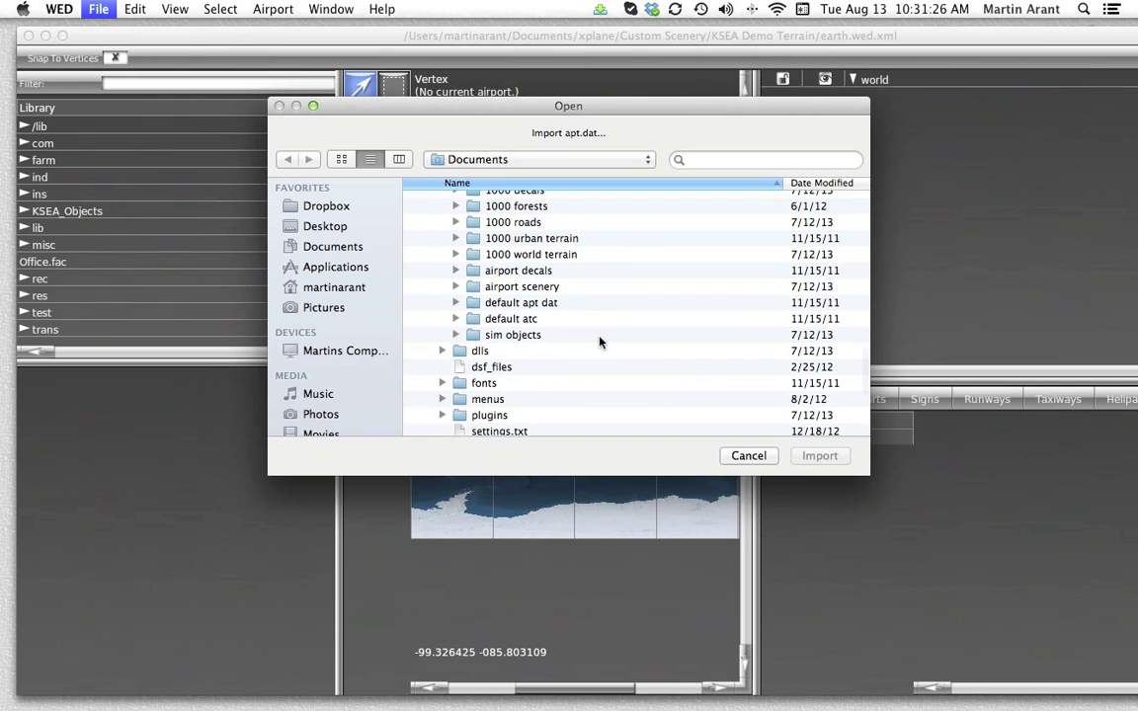
{"action": "left_click", "coordinate": [456, 304]}
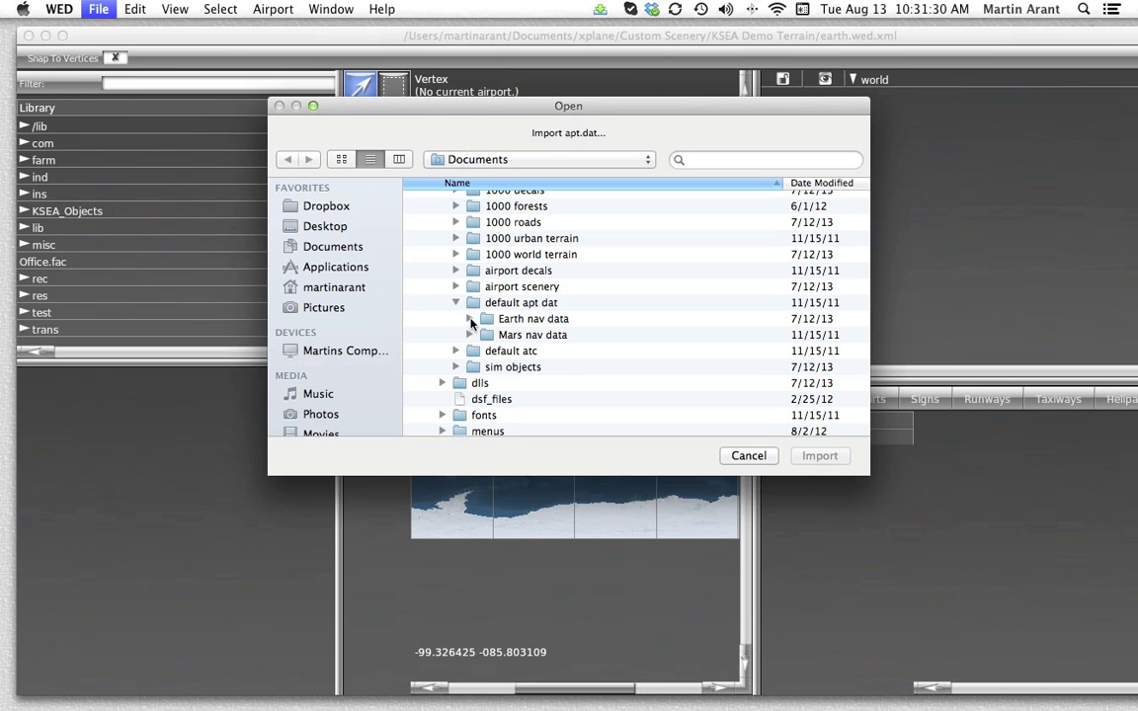
{"action": "left_click", "coordinate": [471, 320]}
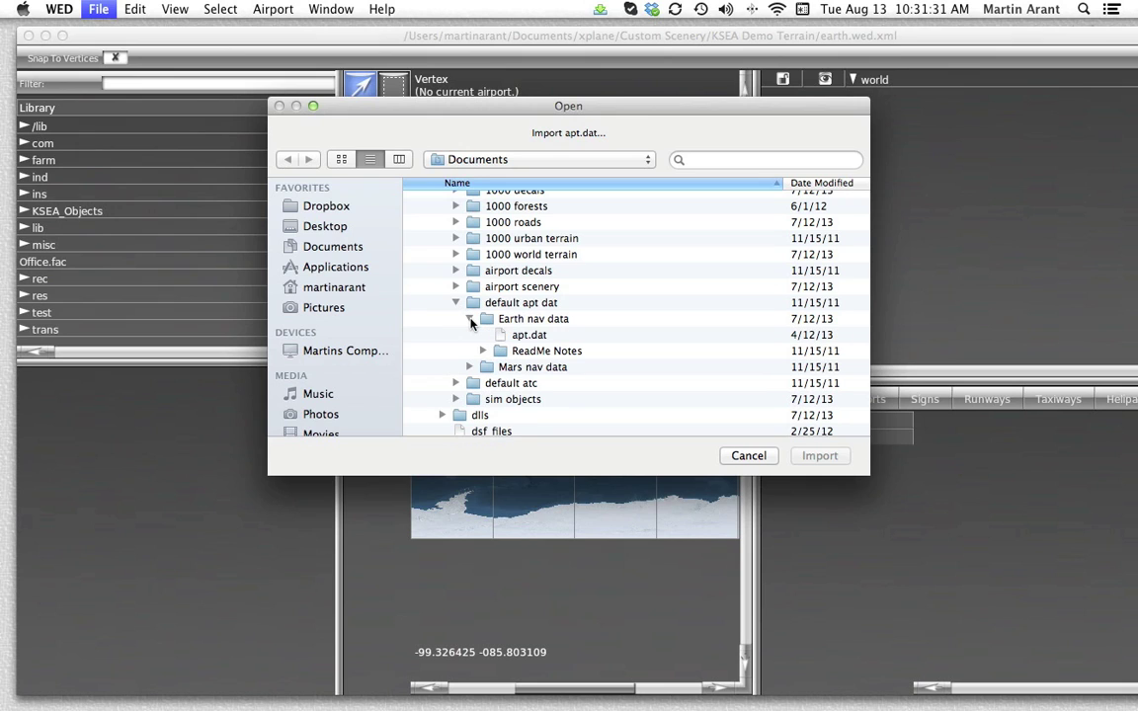
{"action": "left_click", "coordinate": [534, 339]}
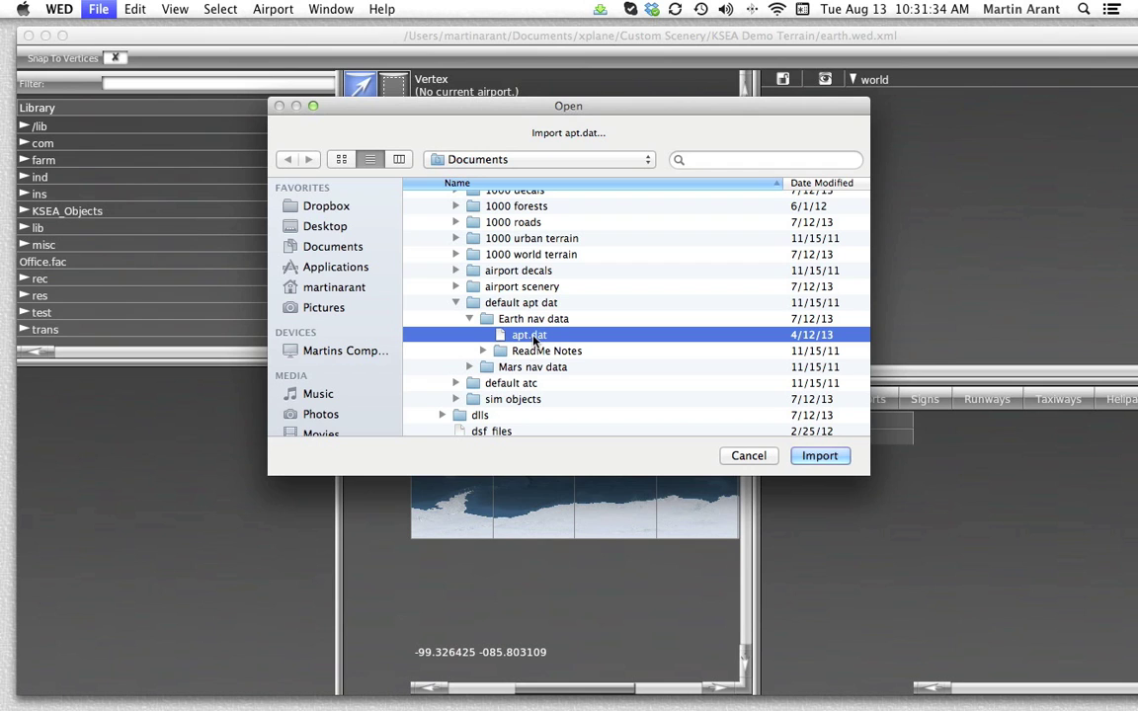
{"action": "left_click", "coordinate": [819, 456]}
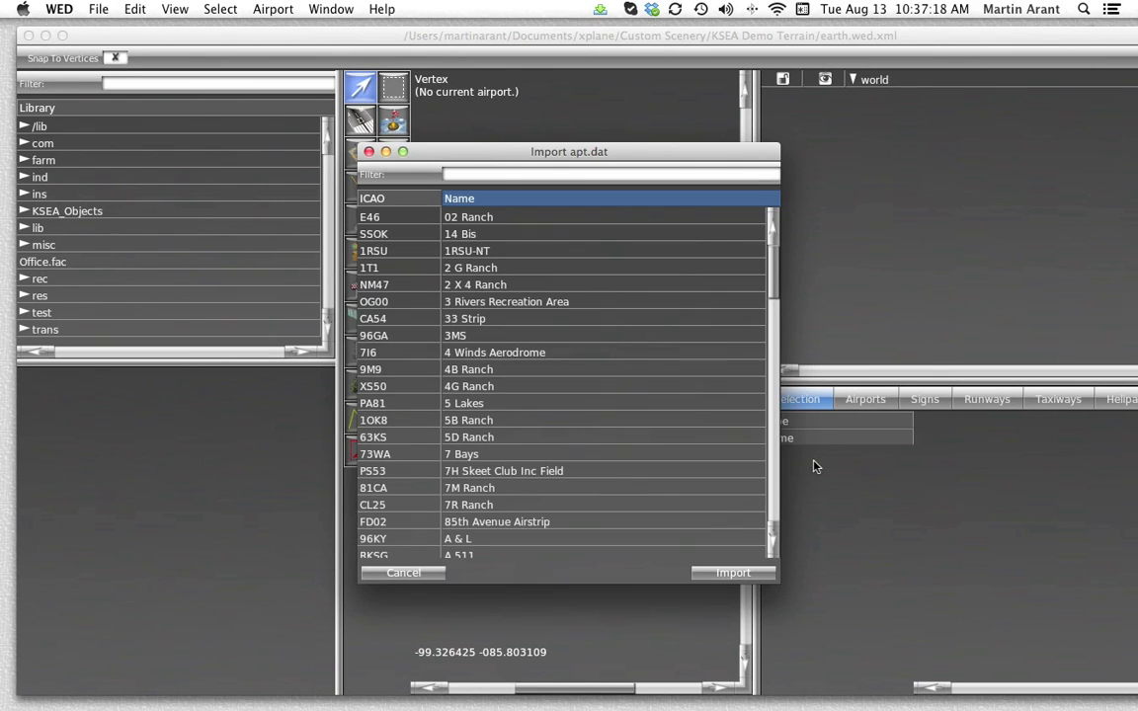
Filter the airport list for KOJC and import Olathe - Johnson Co Exec.
{"action": "left_click", "coordinate": [485, 180]}
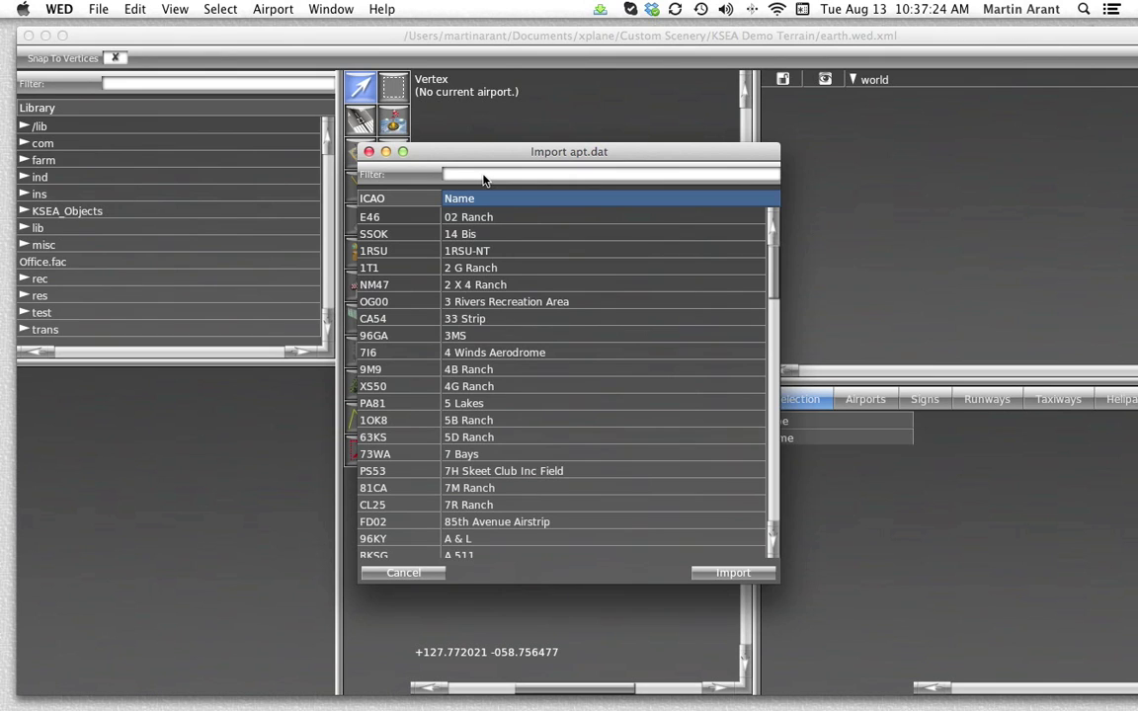
{"action": "type", "text": "KOJC"}
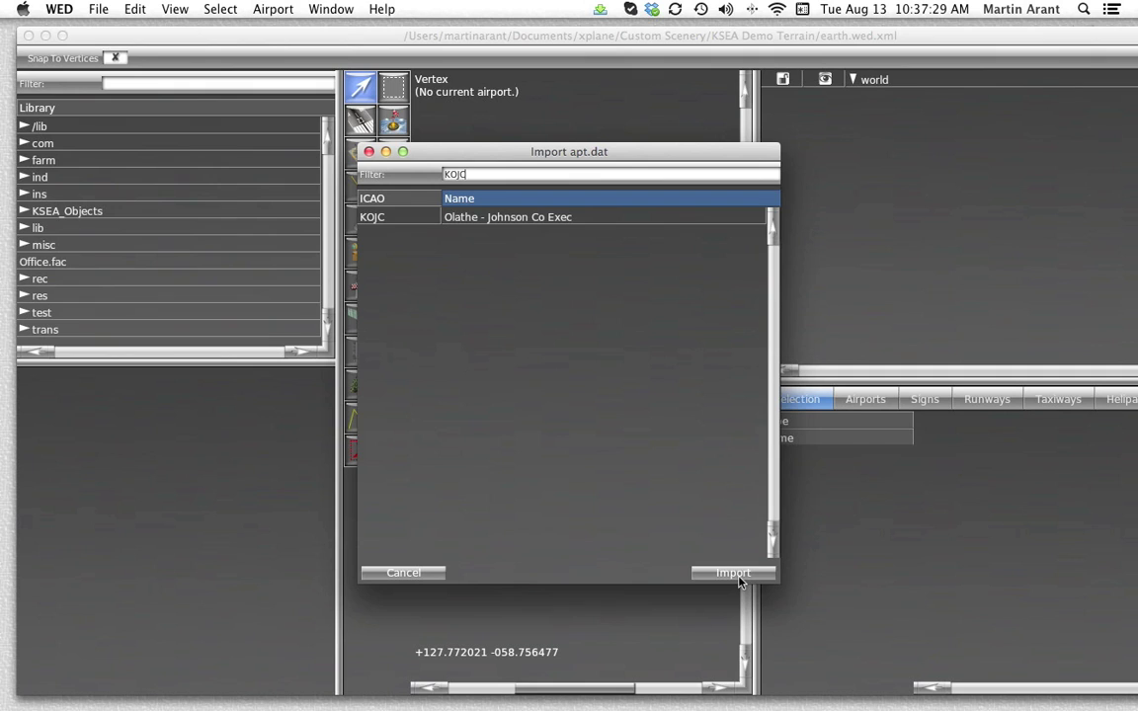
{"action": "left_click", "coordinate": [738, 581]}
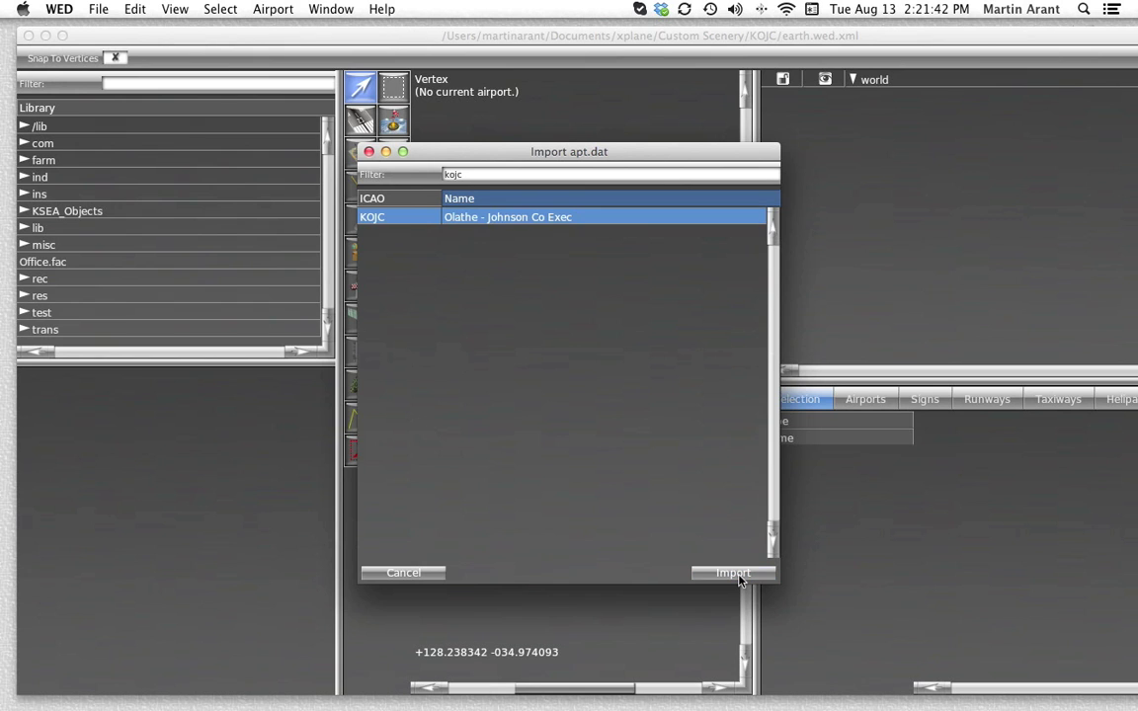
{"action": "left_click", "coordinate": [733, 573]}
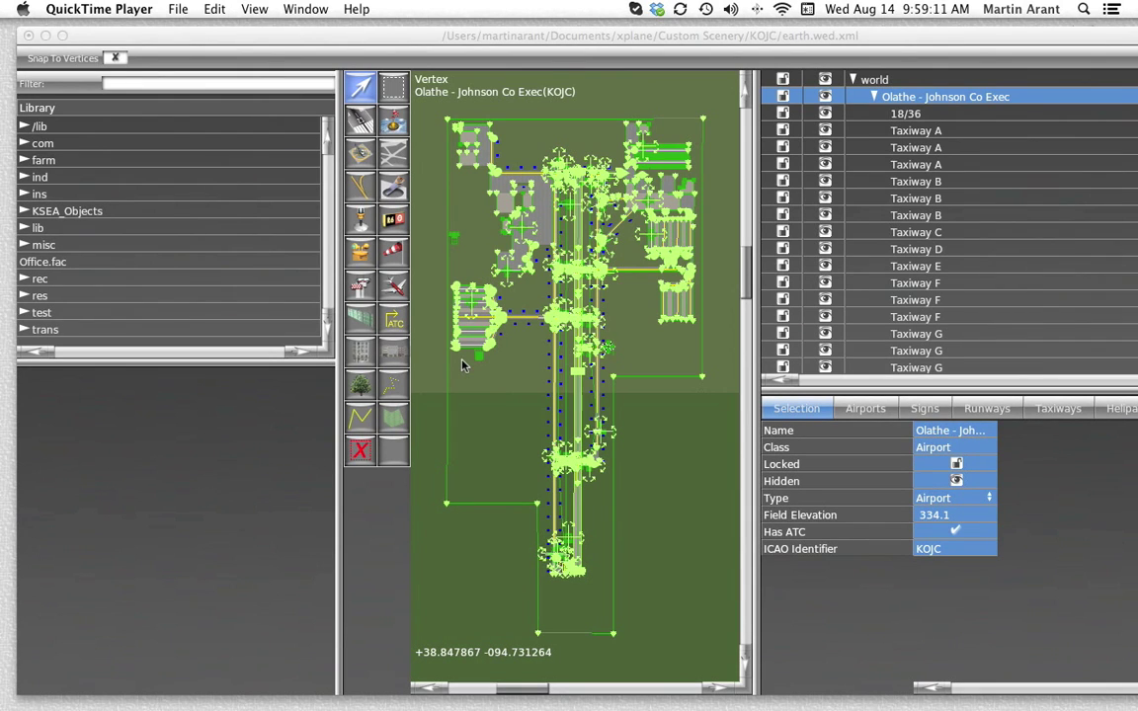
Save the KOJC package with the imported Olathe - Johnson Co Exec airport.
{"action": "left_click", "coordinate": [335, 43]}
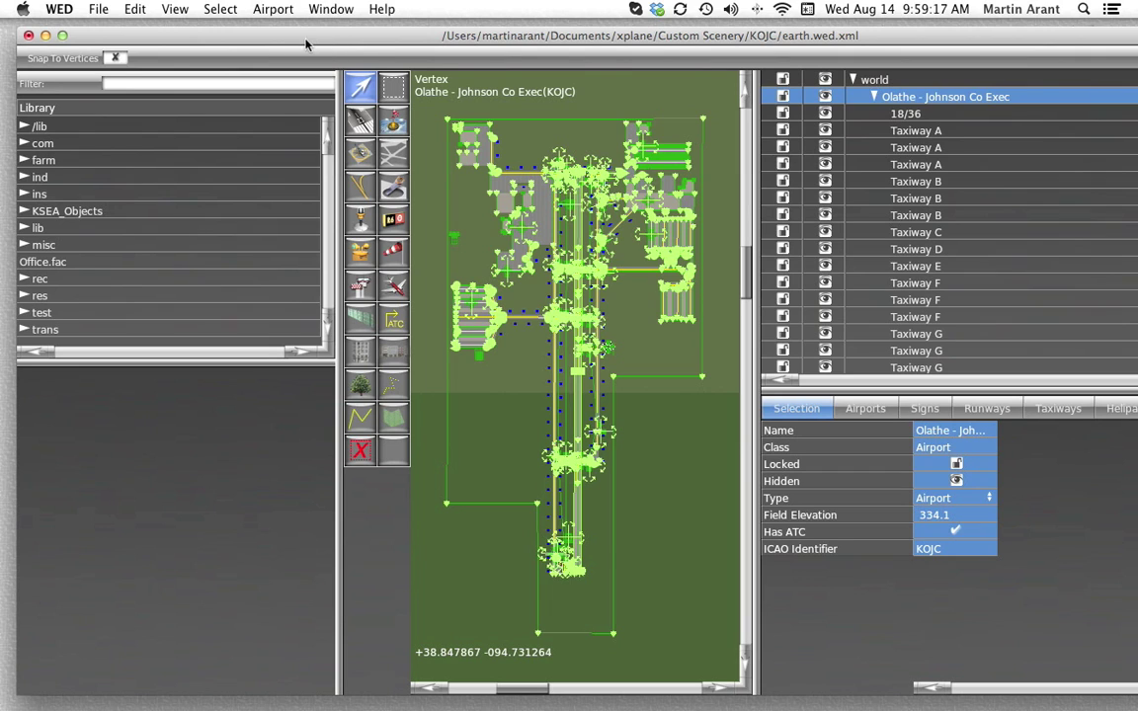
{"action": "left_click", "coordinate": [99, 9]}
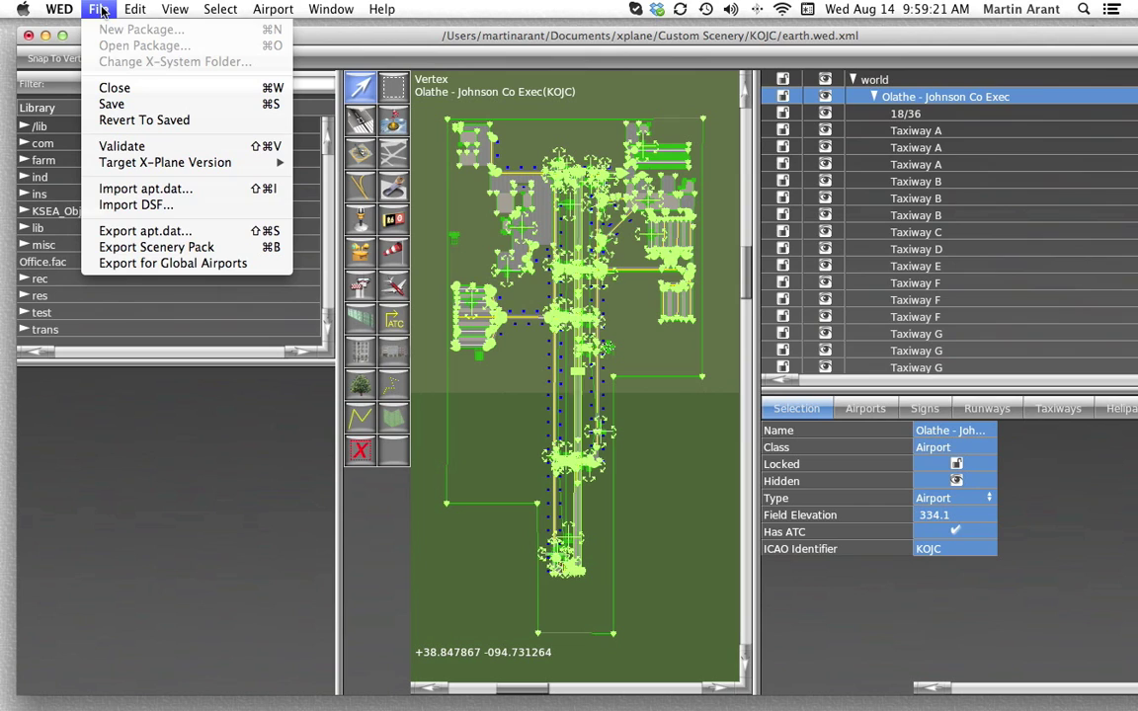
{"action": "left_click", "coordinate": [110, 105]}
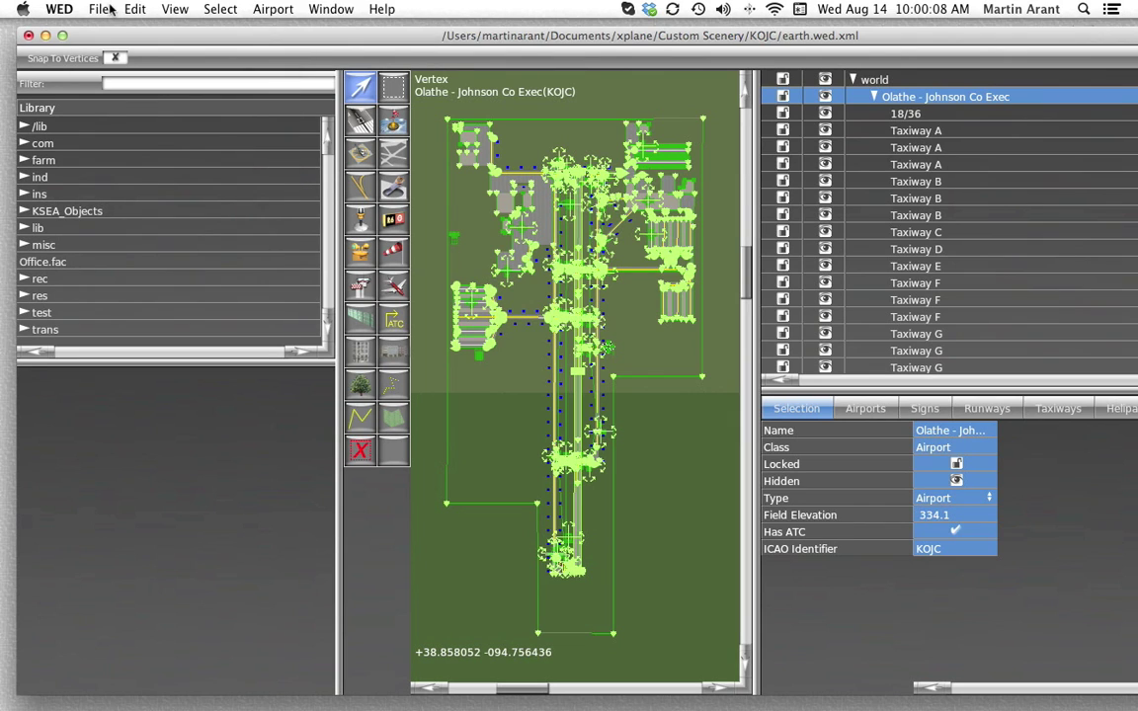
{"action": "left_click", "coordinate": [101, 11]}
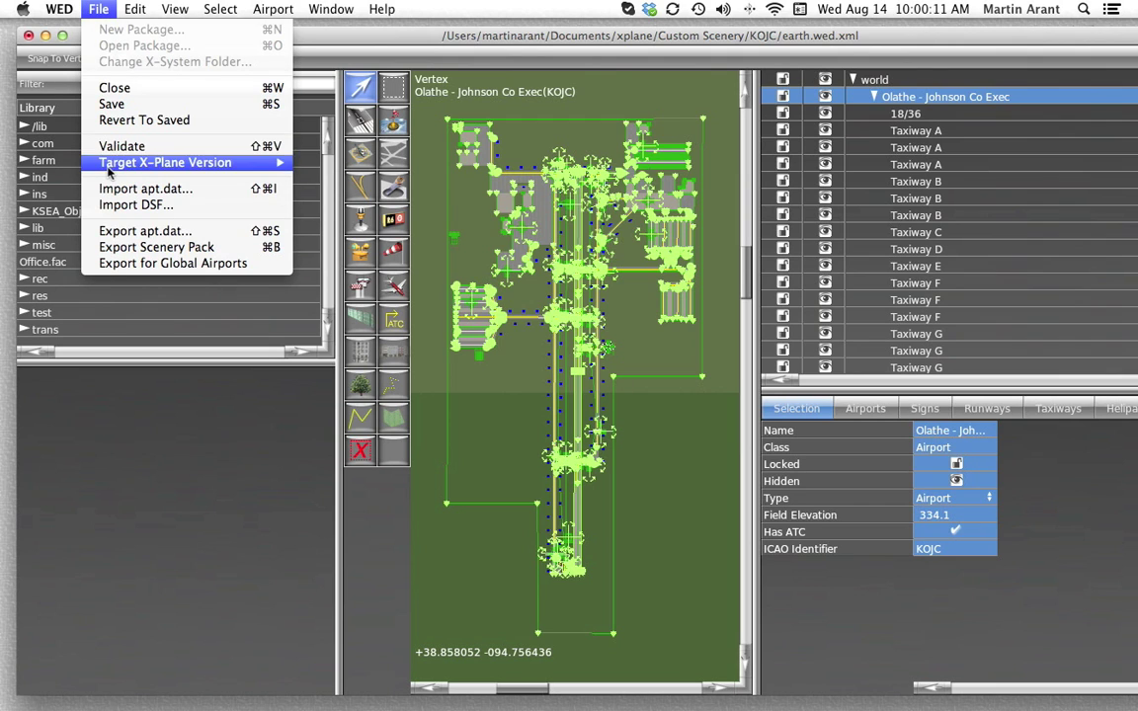
{"action": "mouse_move", "coordinate": [111, 173]}
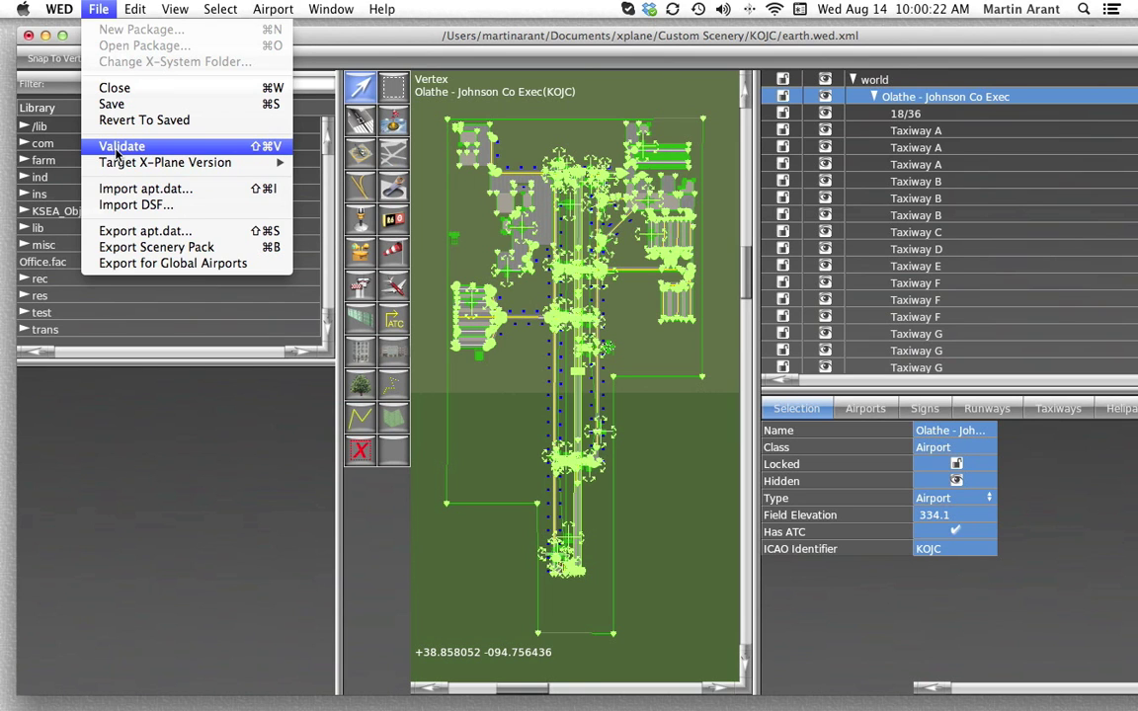
{"action": "left_click", "coordinate": [117, 150]}
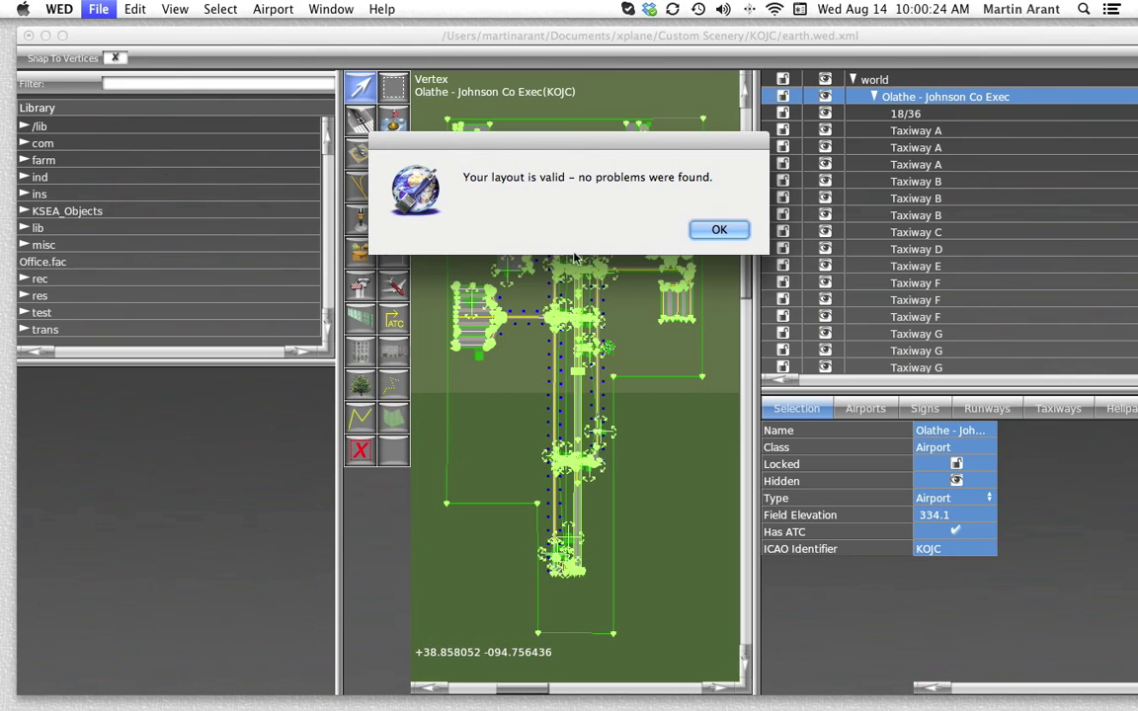
Dismiss the 'Your layout is valid' validation message.
{"action": "left_click", "coordinate": [732, 237]}
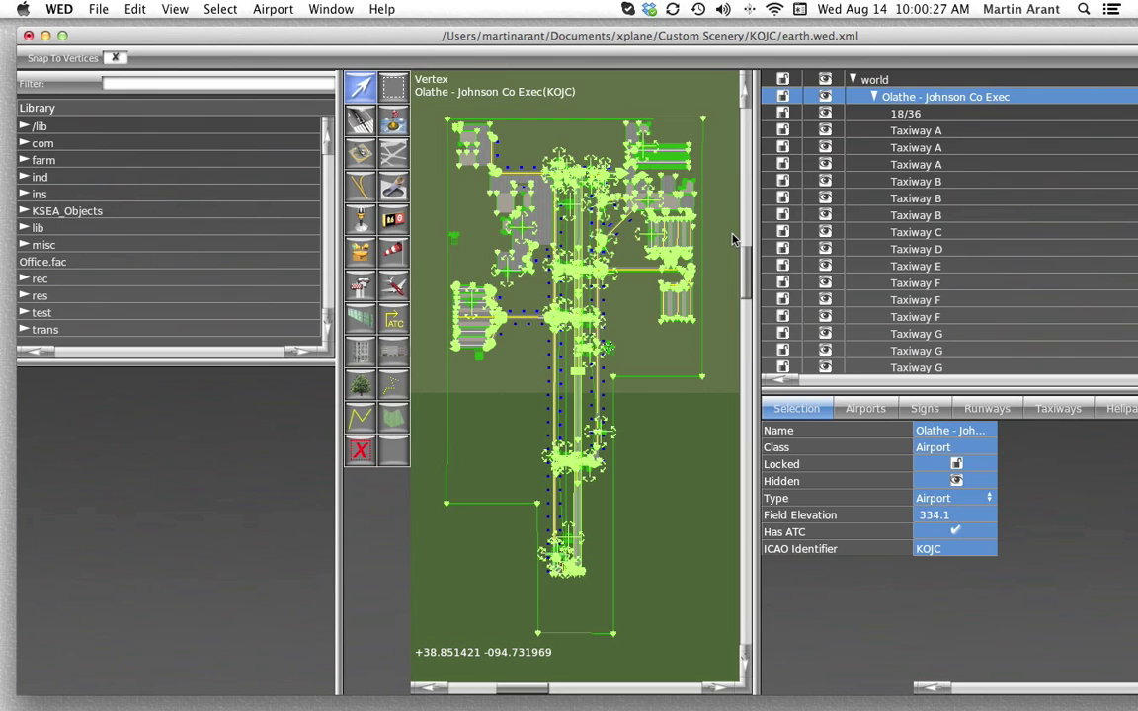
Start the Global Airports export, enter 'choose name' as the file name, then cancel.
{"action": "left_click", "coordinate": [93, 10]}
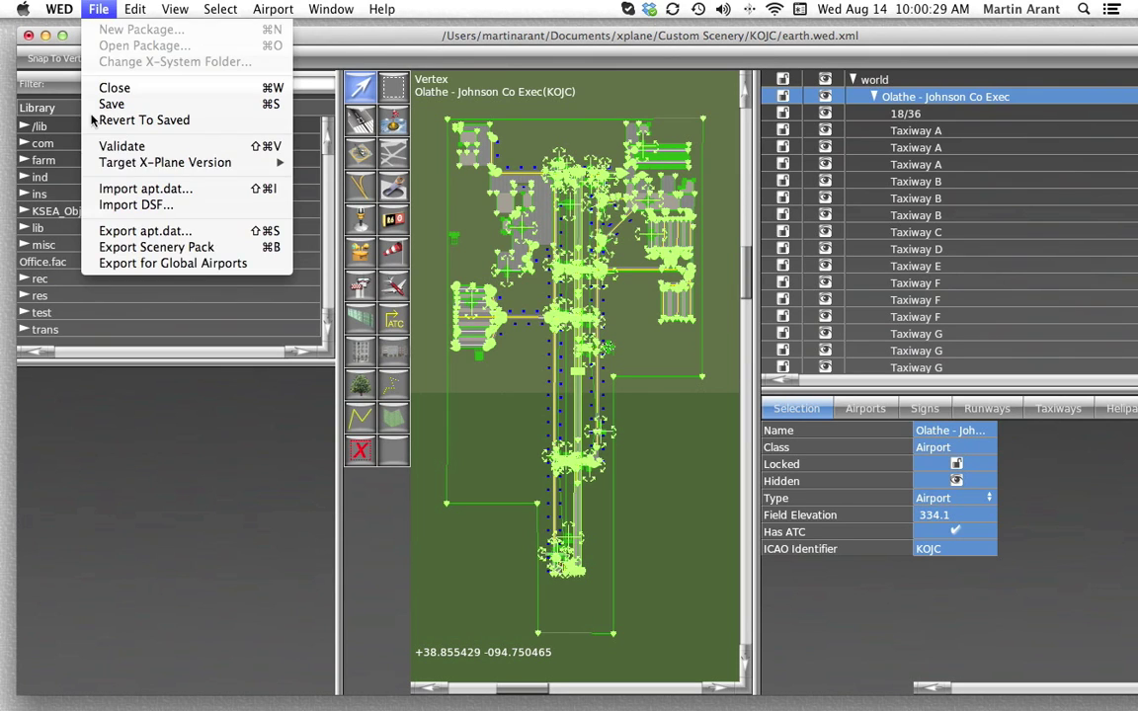
{"action": "left_click", "coordinate": [147, 264]}
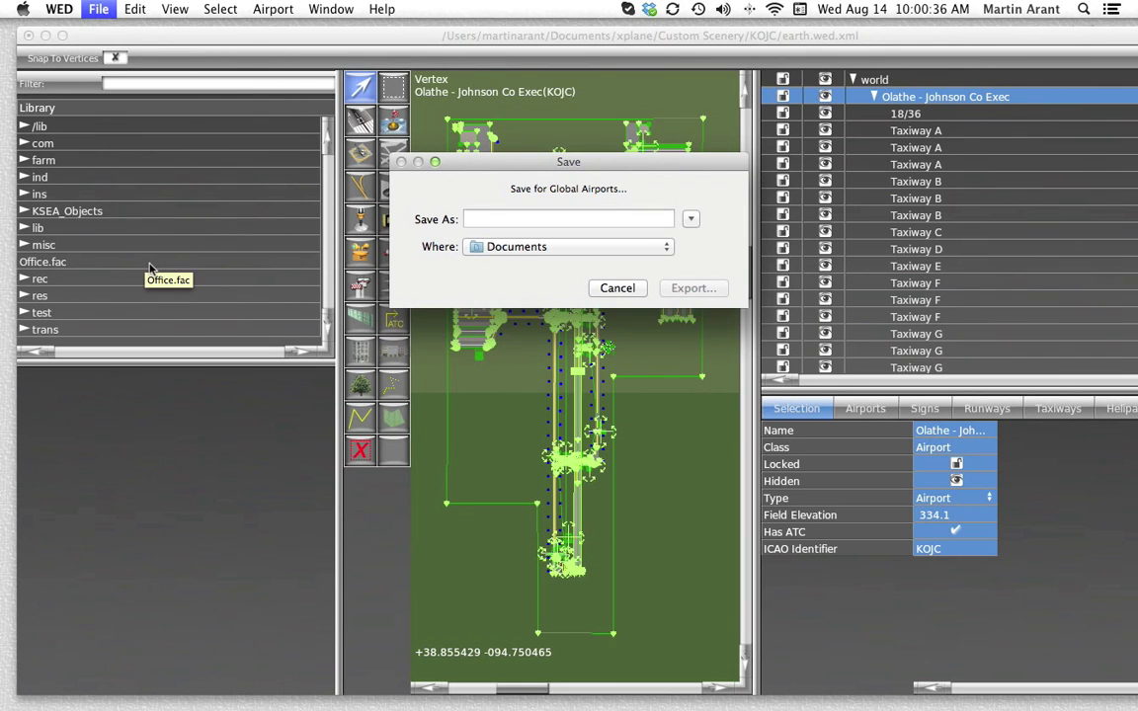
{"action": "type", "text": "choose"}
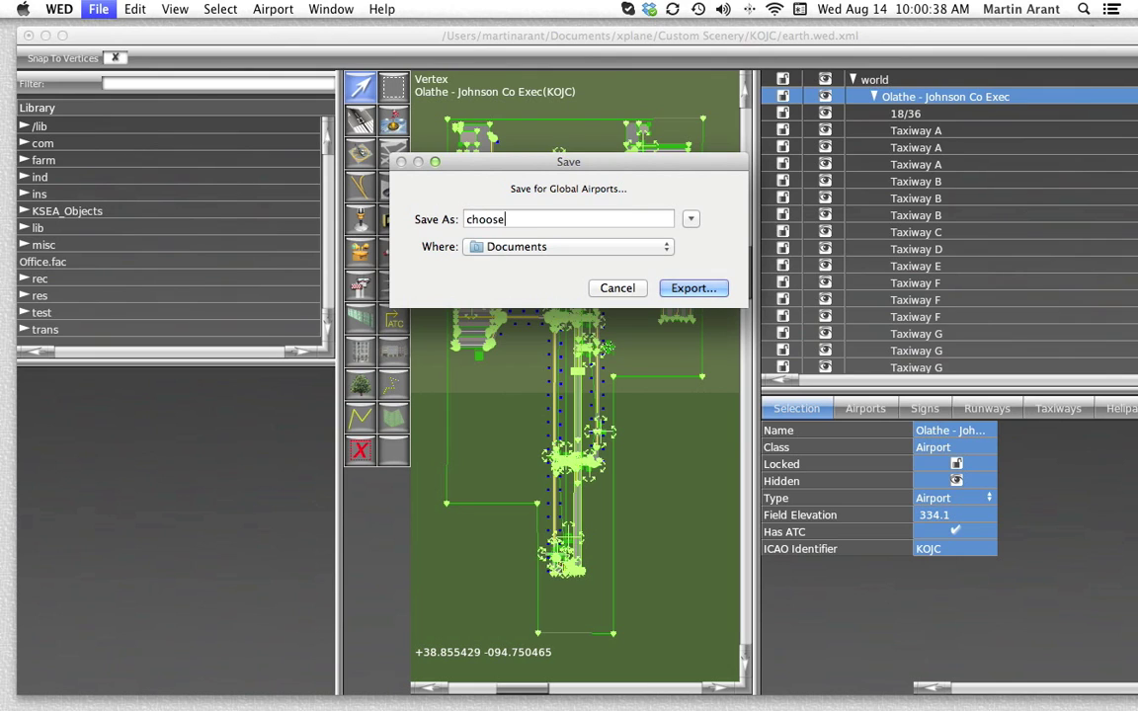
{"action": "type", "text": " name"}
{"action": "left_click", "coordinate": [607, 289]}
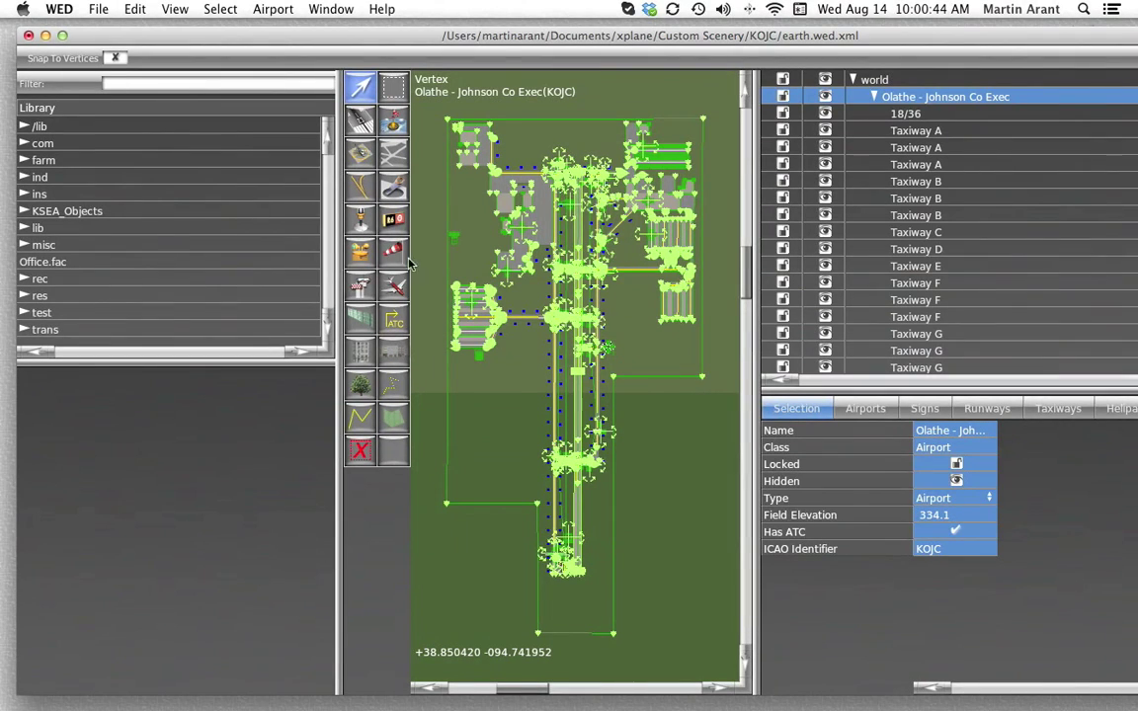